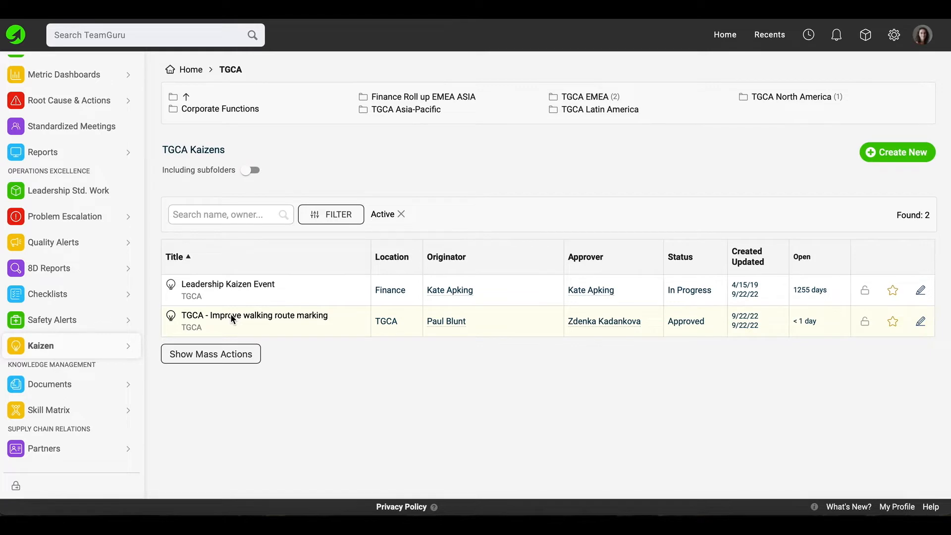
Step: Open the Kaizen about improving walking route marking and review its details, impact summary and corrective actions
click(230, 314)
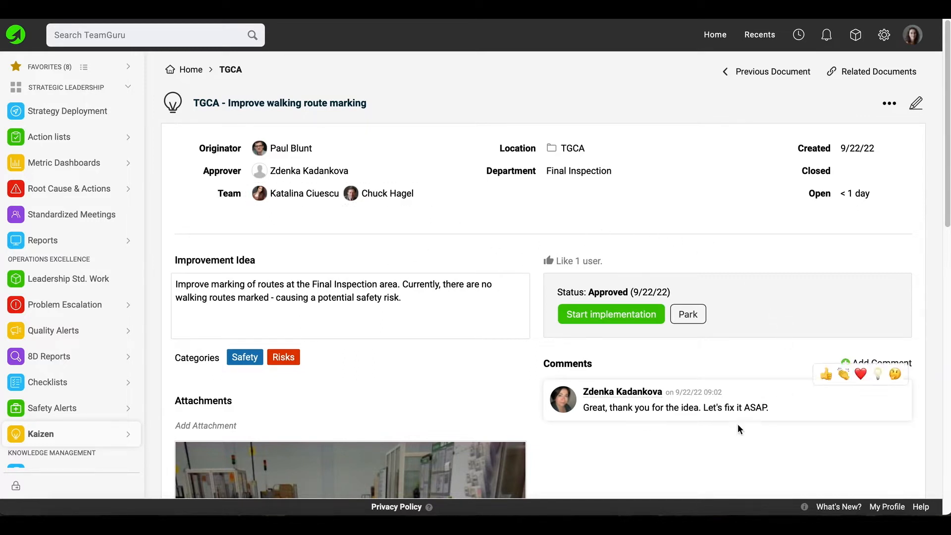
scroll(534, 418, down, 15)
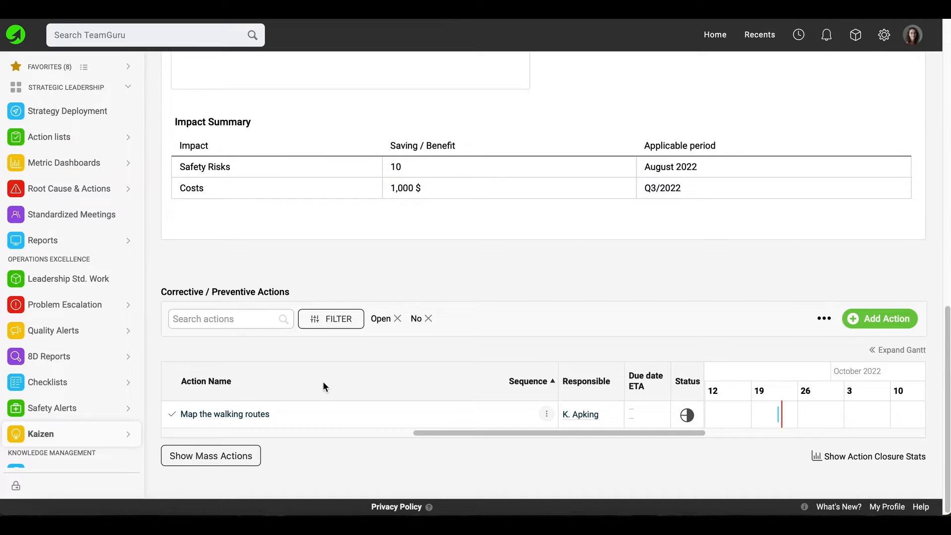
scroll(403, 375, up, 15)
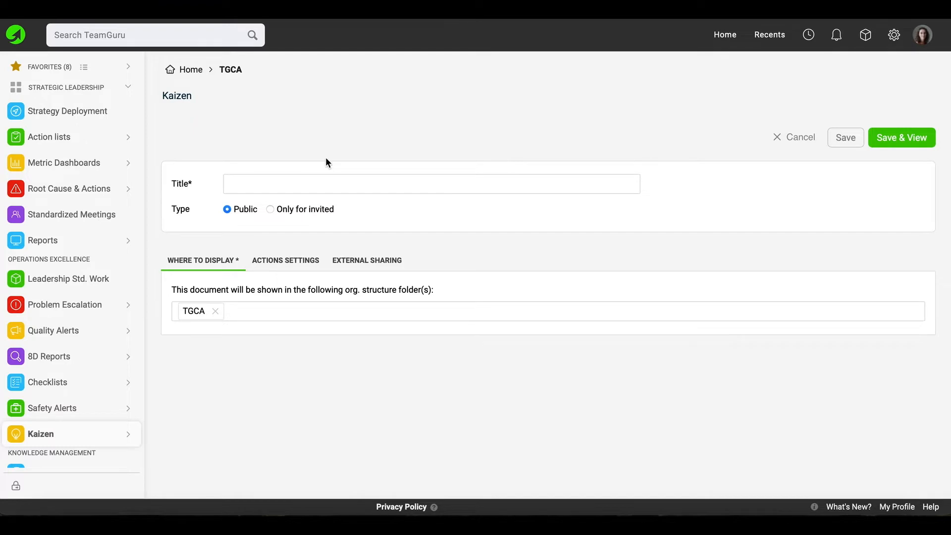
Step: Title the new Kaizen "My idea"
click(247, 188)
text(My idea)
Step: Restrict the new Kaizen to invited users only and view the list of people who can be invited
click(271, 209)
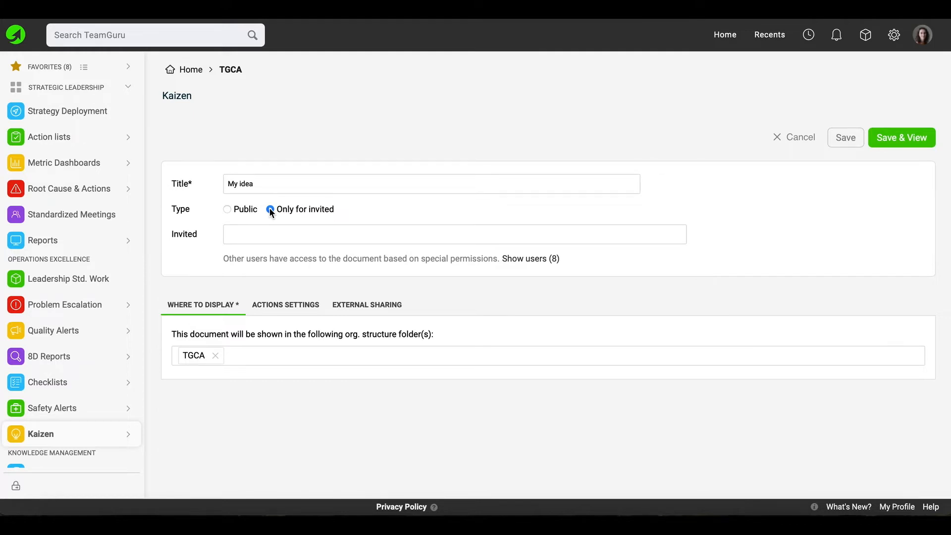
click(246, 234)
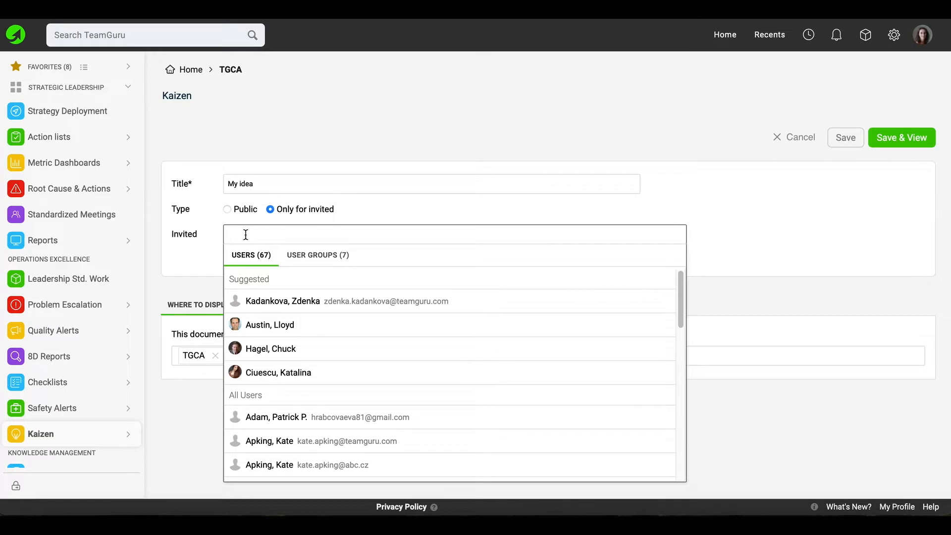
click(179, 288)
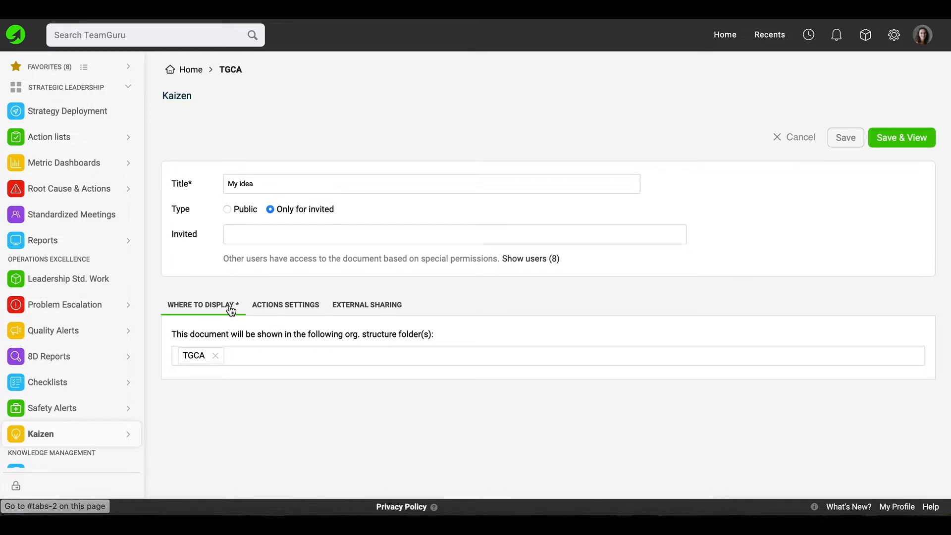
Step: Review the action settings and external sharing options, and set the Kaizen type to Public
click(309, 310)
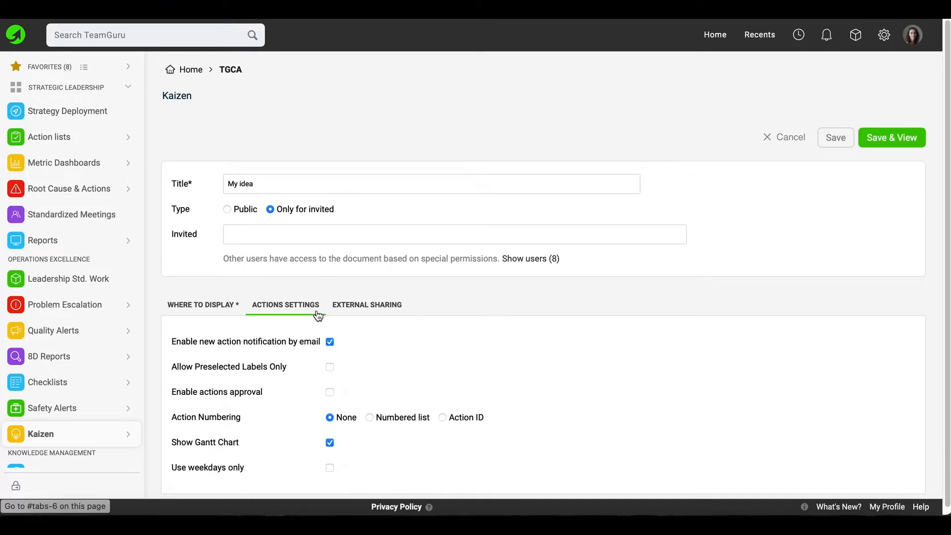
click(401, 306)
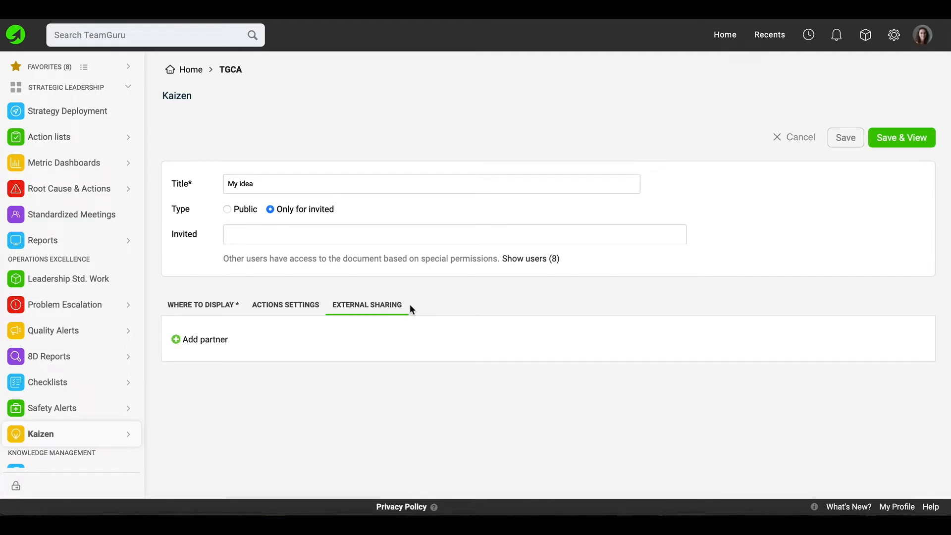
click(227, 209)
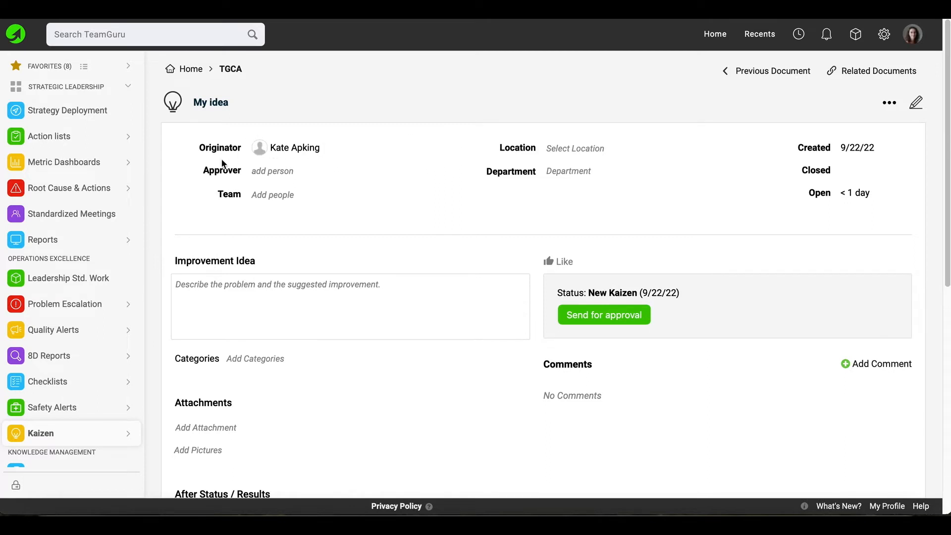
Step: Assign the first suggested user as the Kaizen's approver and add the second suggested user to its team
click(304, 176)
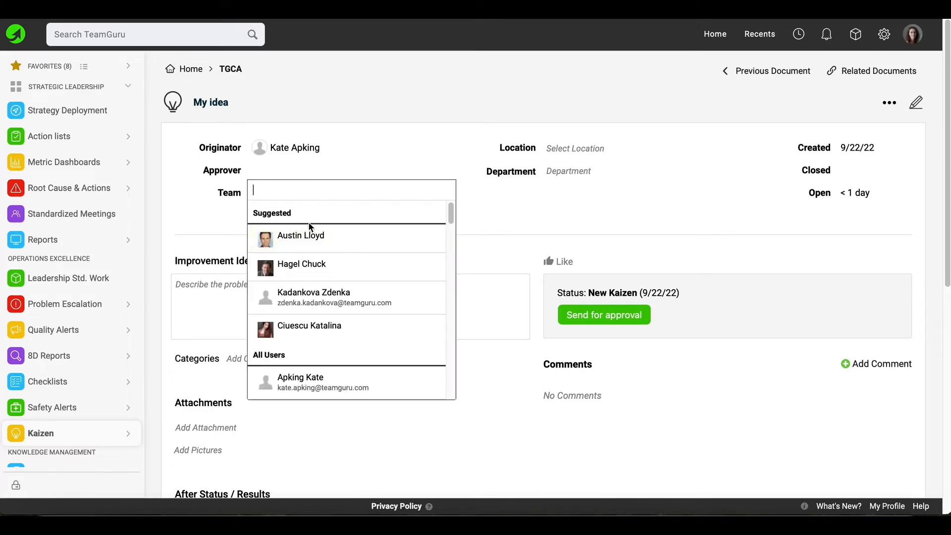
click(304, 238)
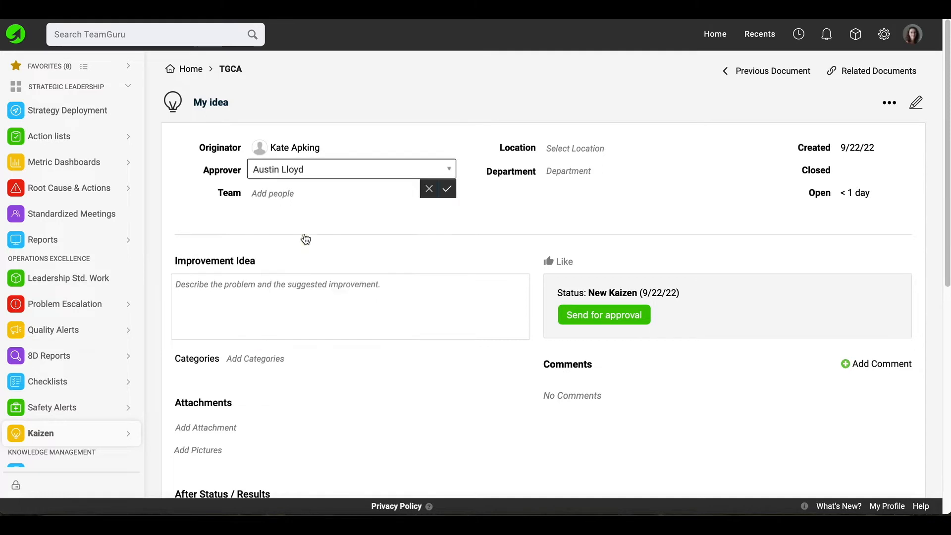
click(448, 189)
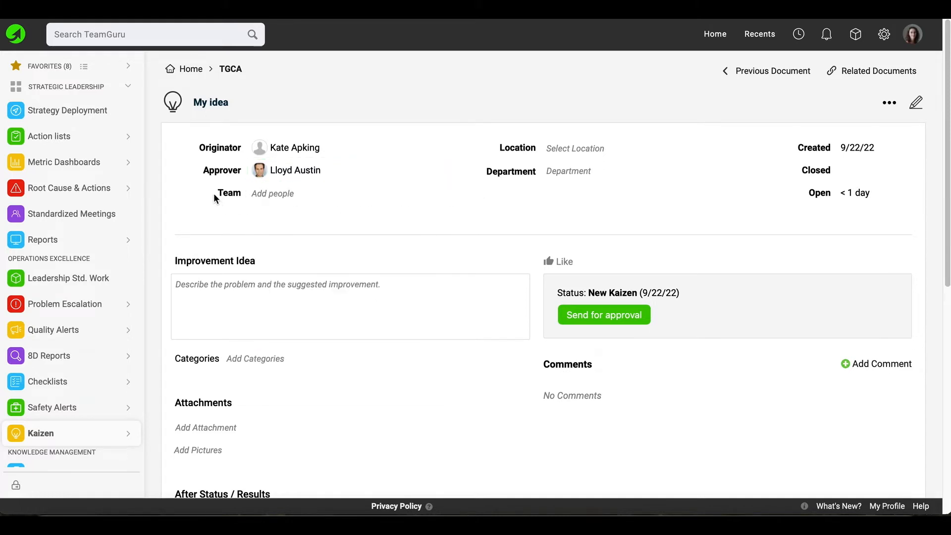
click(271, 199)
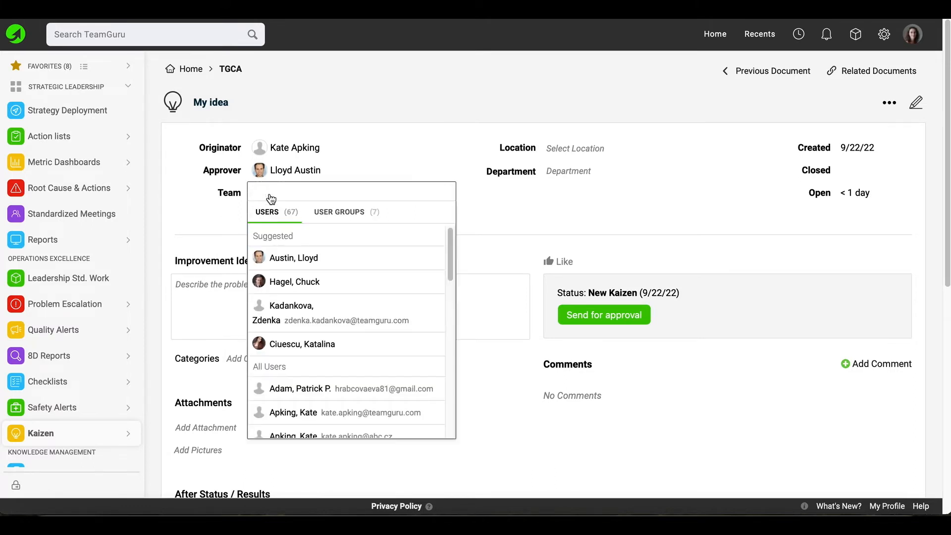
click(319, 286)
click(447, 211)
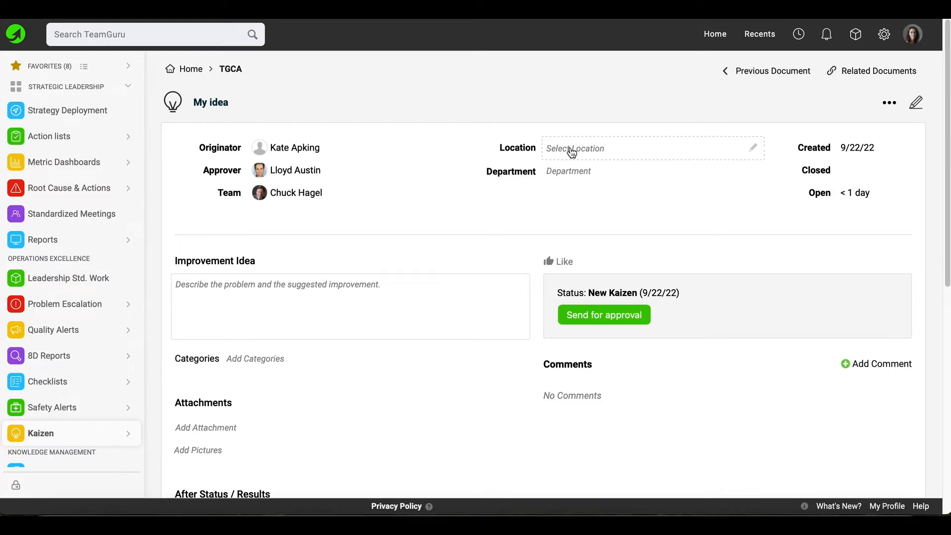
Step: Set the Kaizen's location to TGCA and its department to "warehouse"
click(571, 151)
click(662, 100)
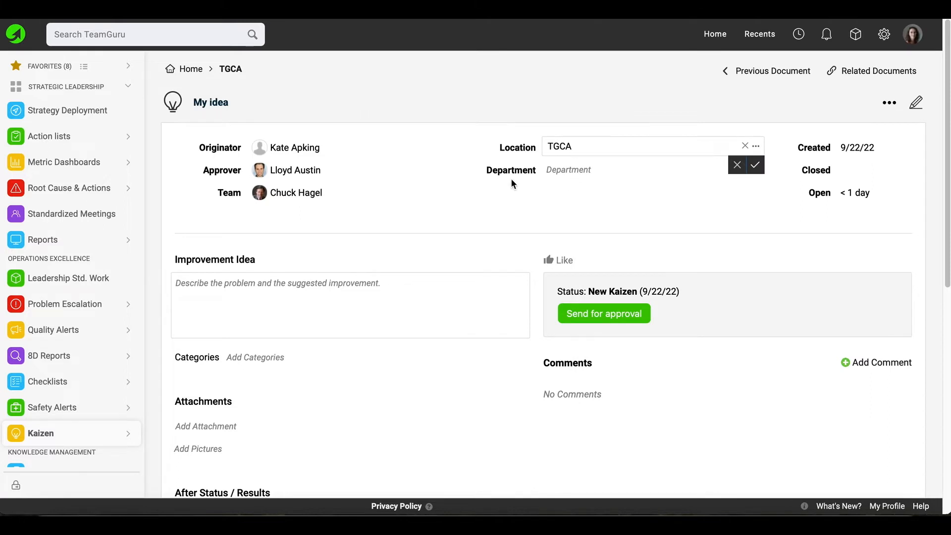
click(577, 171)
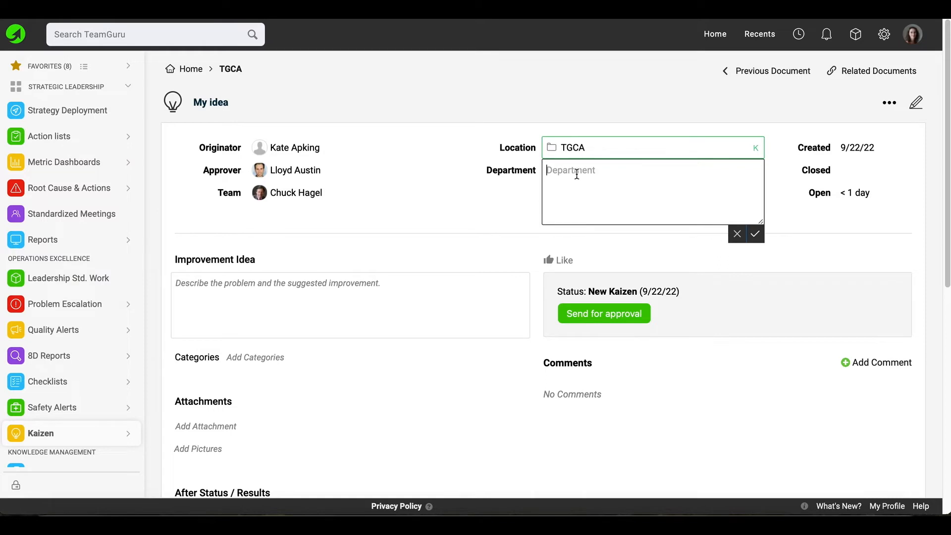
text(warehous)
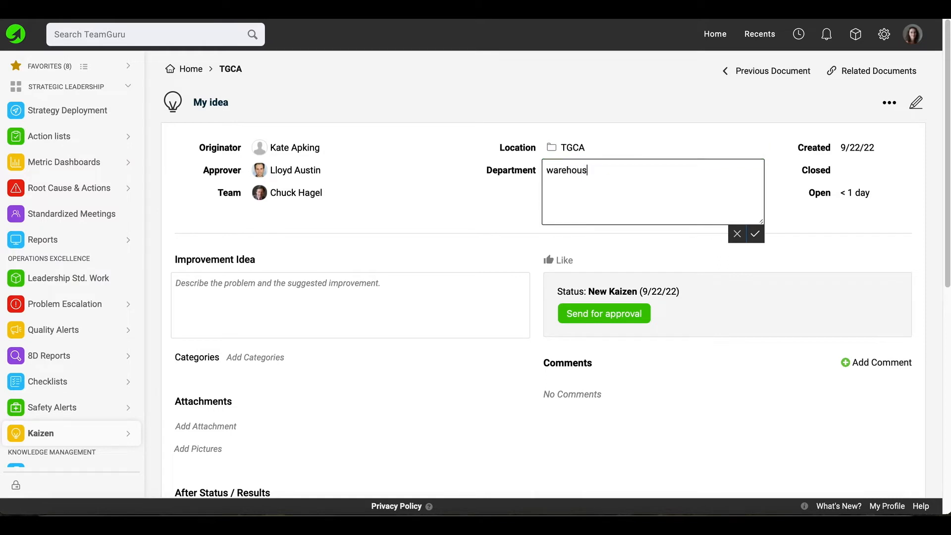
text(e)
click(756, 234)
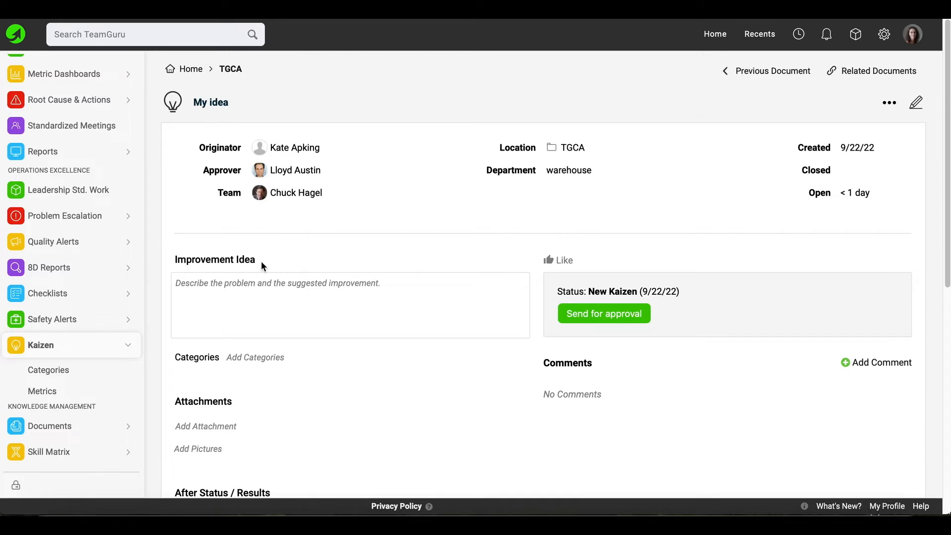
Step: Enter "idea" as the Kaizen's improvement idea description and save it
click(199, 289)
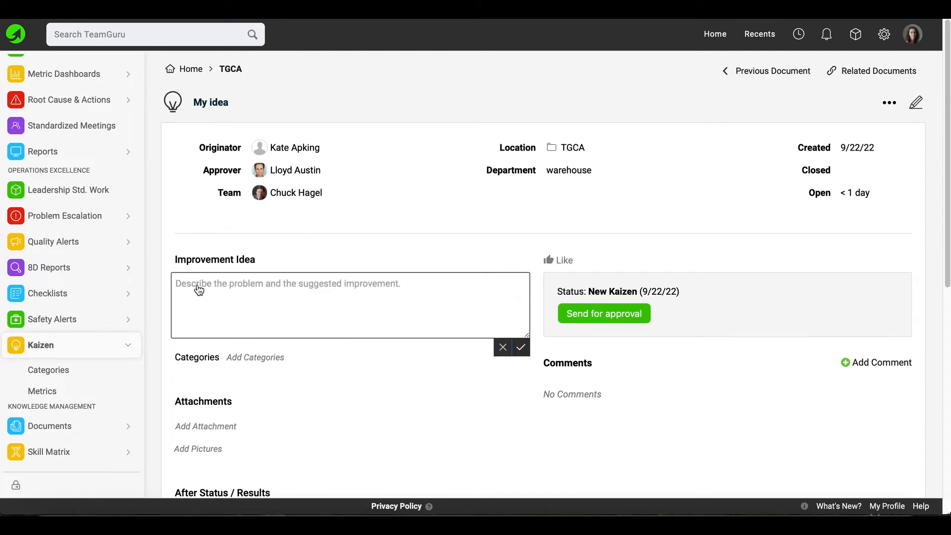
text(idea)
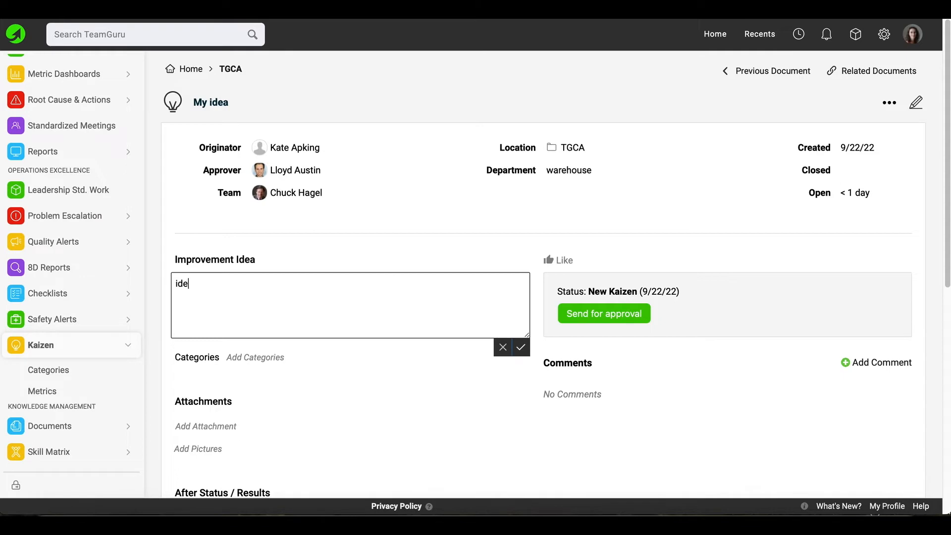
click(522, 349)
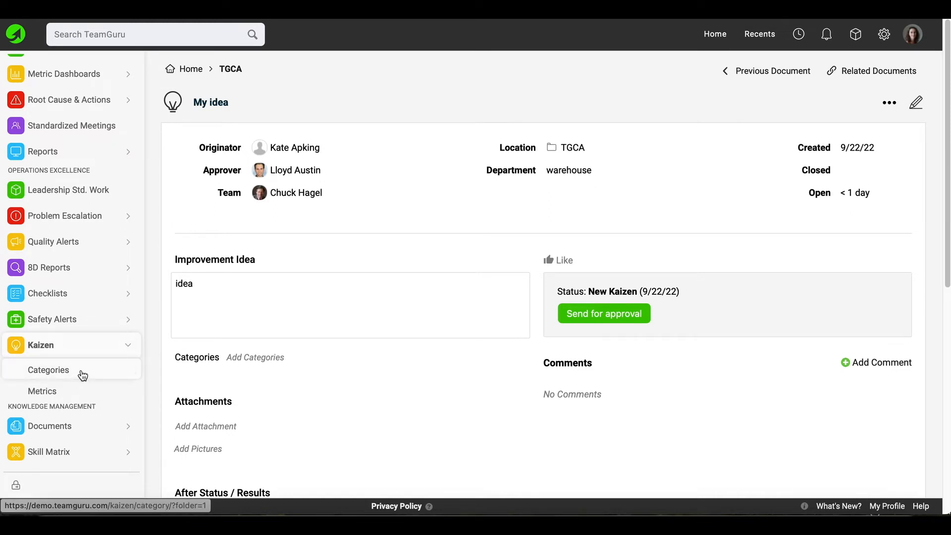
Step: Assign the categories Productivity and Risks to the Kaizen
click(276, 358)
click(278, 375)
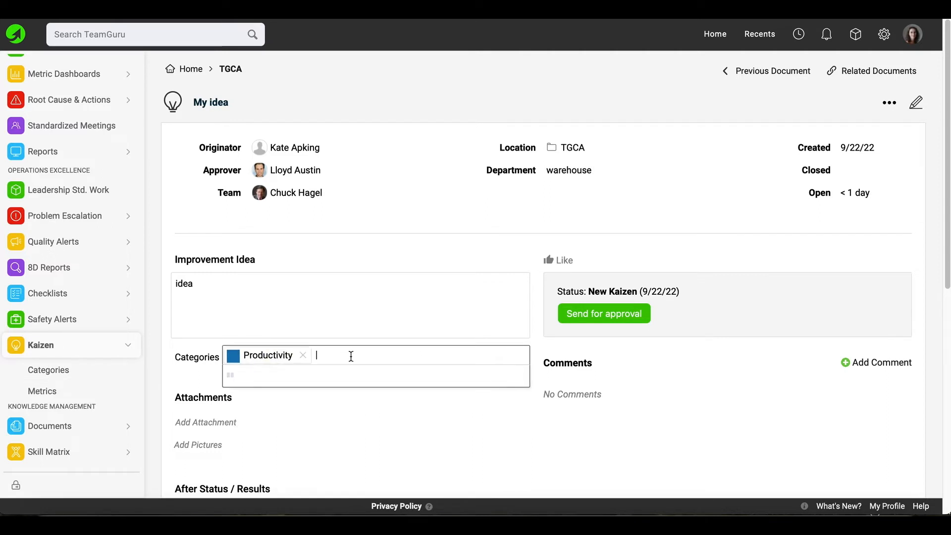
click(264, 376)
click(511, 373)
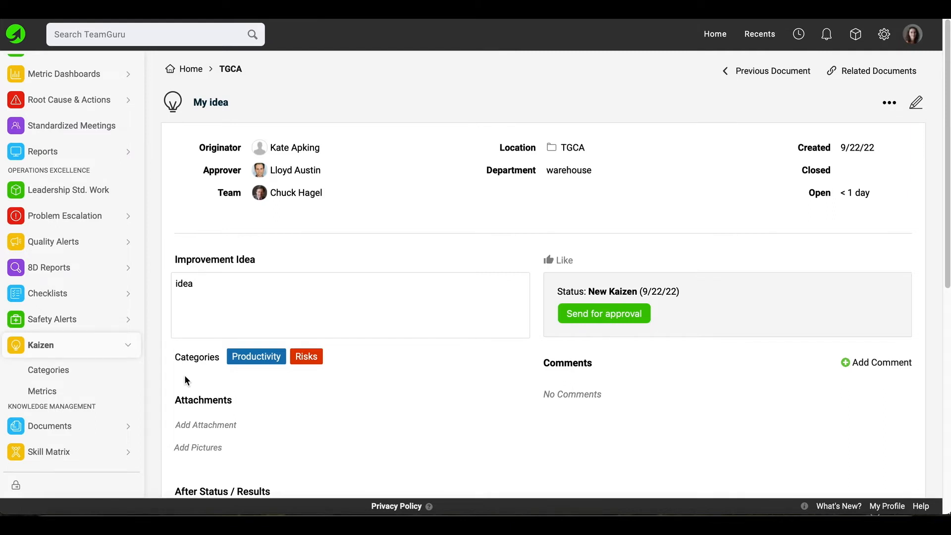
Step: Examine the Kaizen's attachments, results and impact summary sections, and expand the Metric Dashboards entries
scroll(312, 381, down, 1)
scroll(311, 380, down, 1)
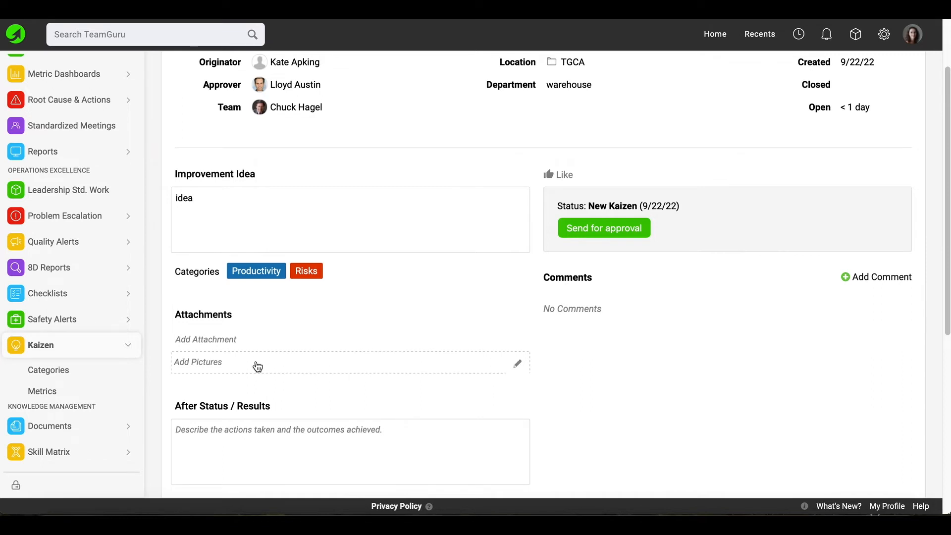
scroll(262, 365, down, 3)
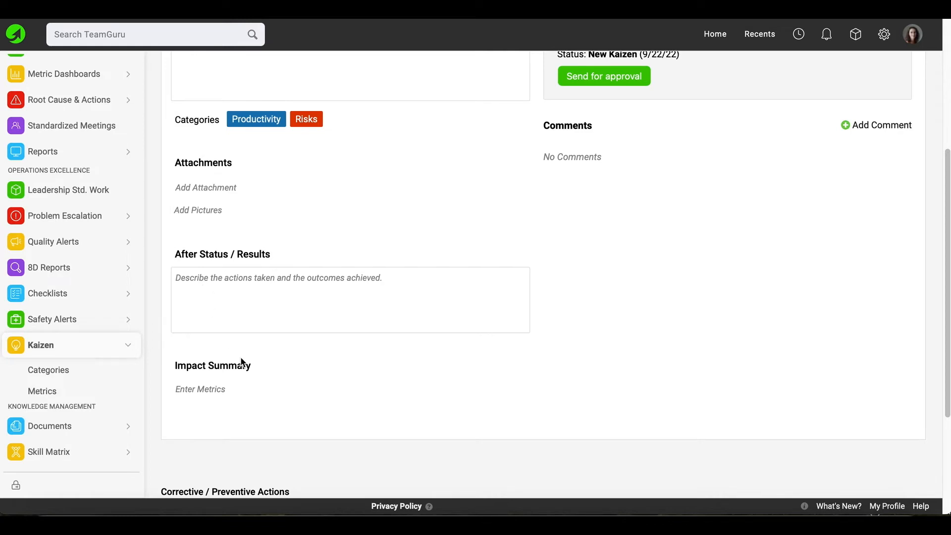
scroll(275, 369, up, 1)
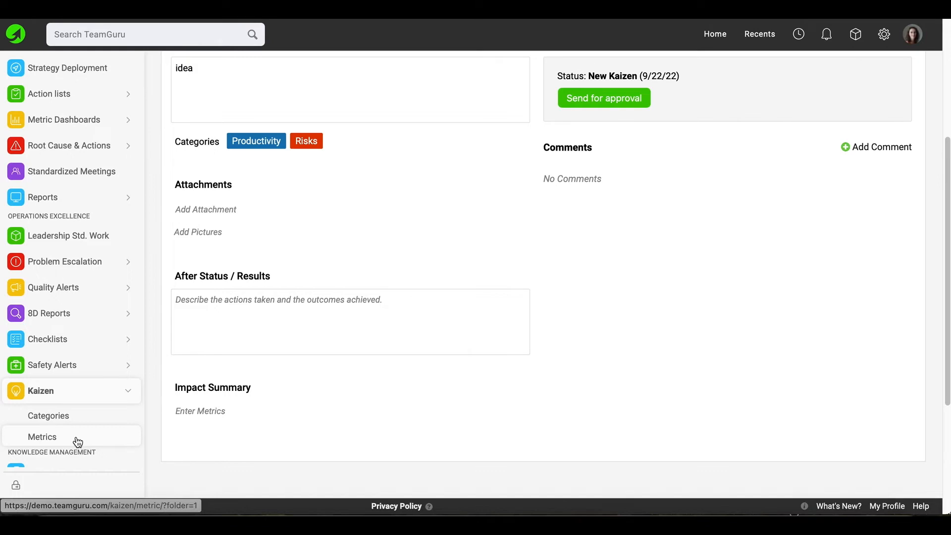
click(128, 120)
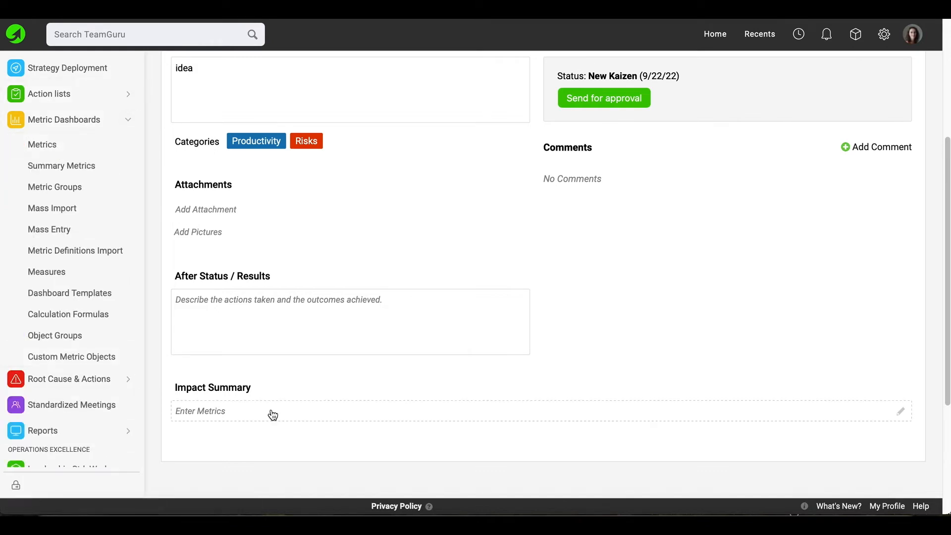
Step: Add a Costs impact to the Impact Summary with a saving of 100 $ and November 2022 as the applicable month
click(225, 413)
click(238, 450)
click(218, 412)
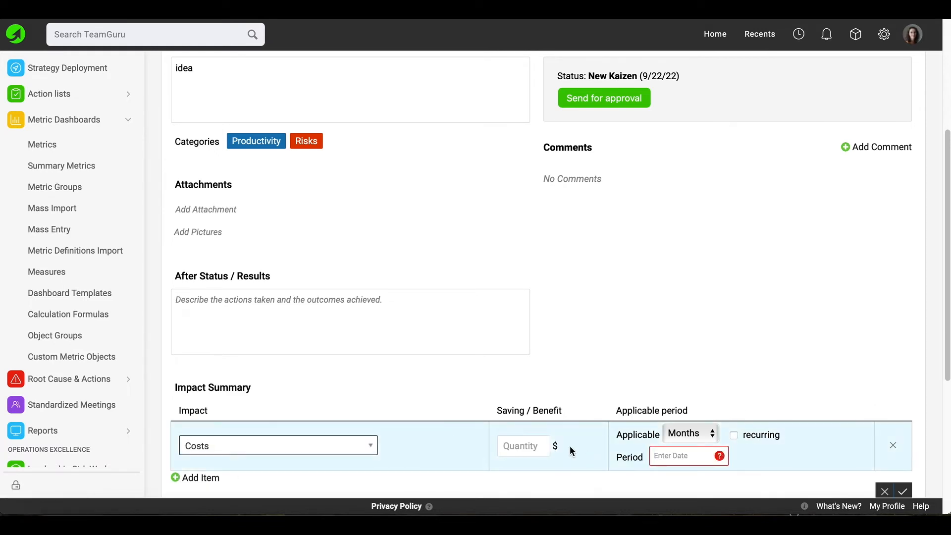
click(520, 451)
text(100)
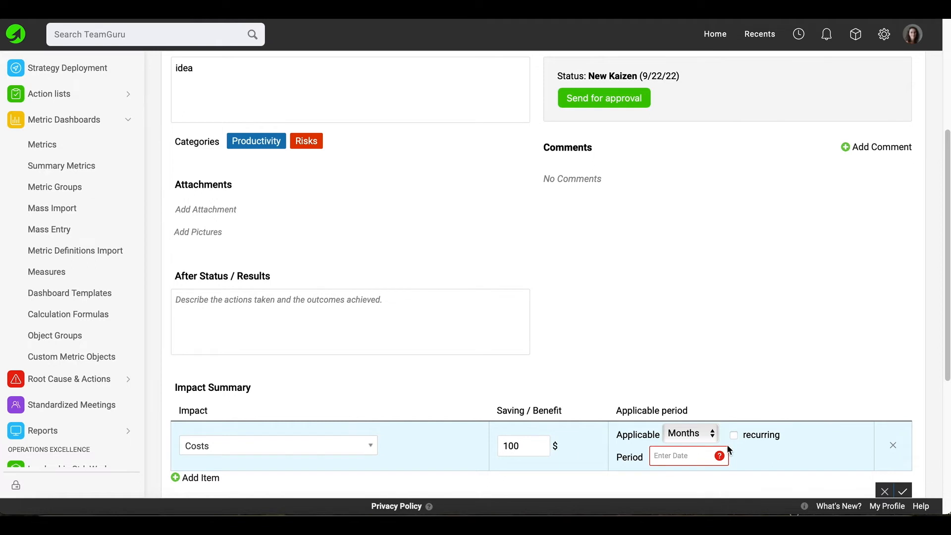
click(667, 456)
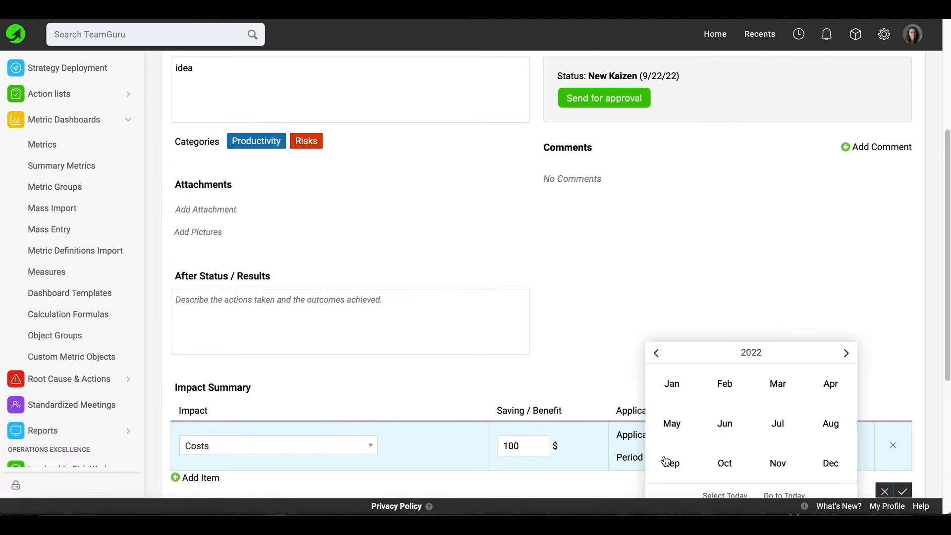
click(778, 462)
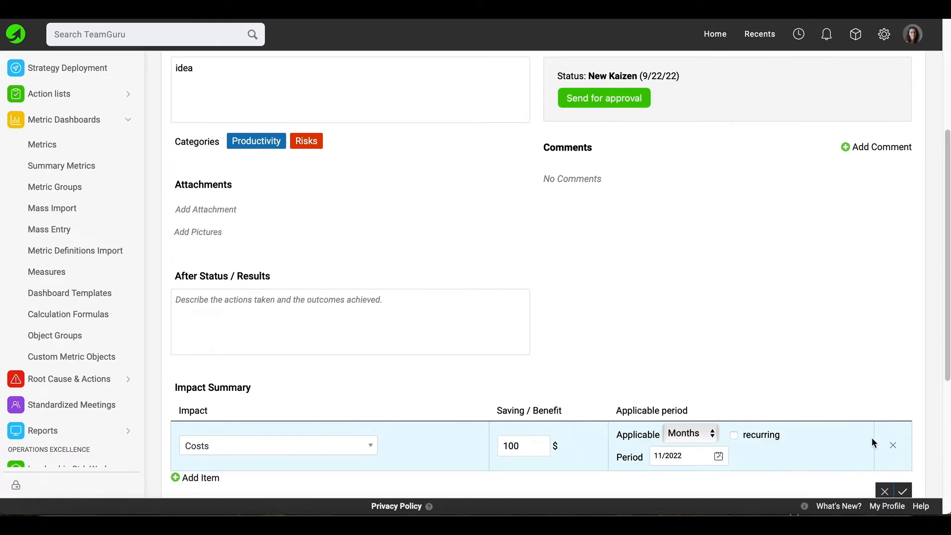
scroll(899, 471, down, 1)
click(902, 471)
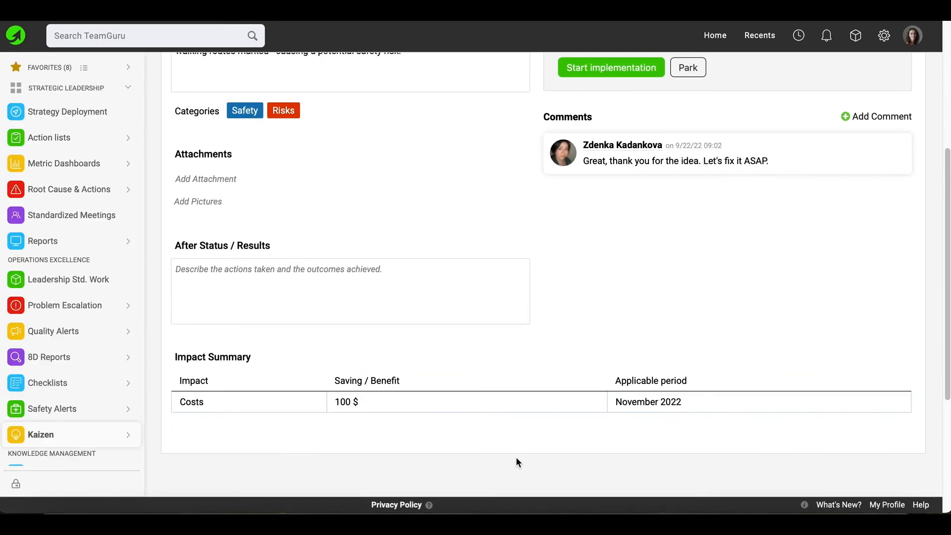
Step: Review the walking route Kaizen's approval status, comments, impact summary and corrective actions section
scroll(516, 457, up, 5)
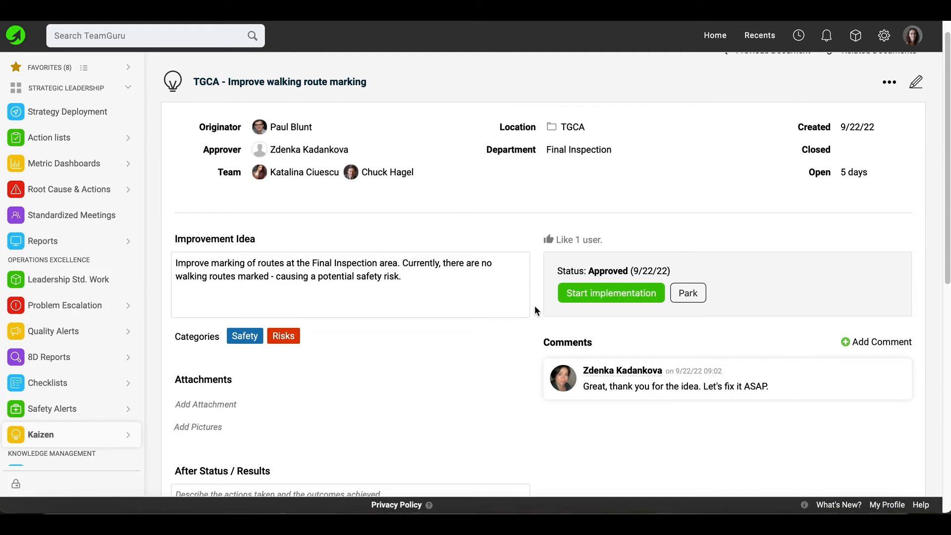
scroll(554, 245, down, 1)
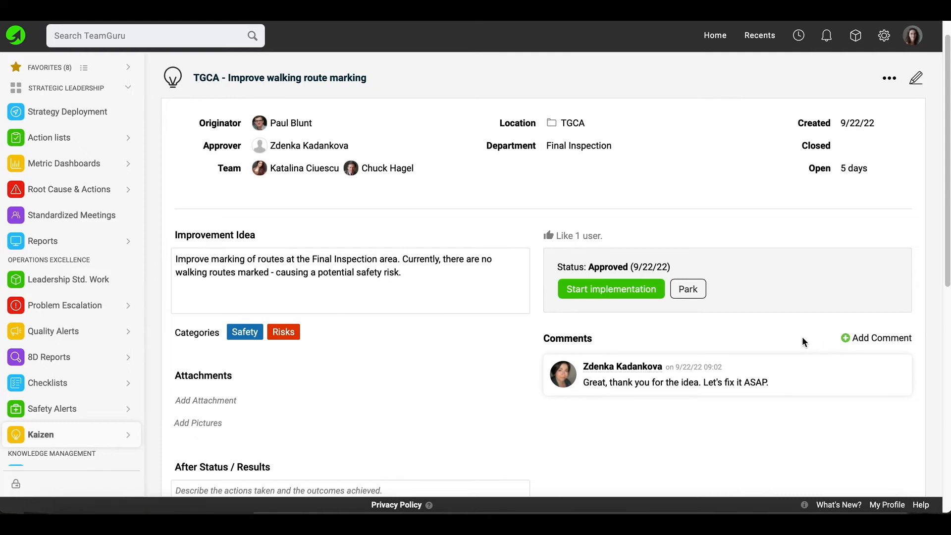
scroll(802, 372, down, 3)
scroll(802, 372, down, 4)
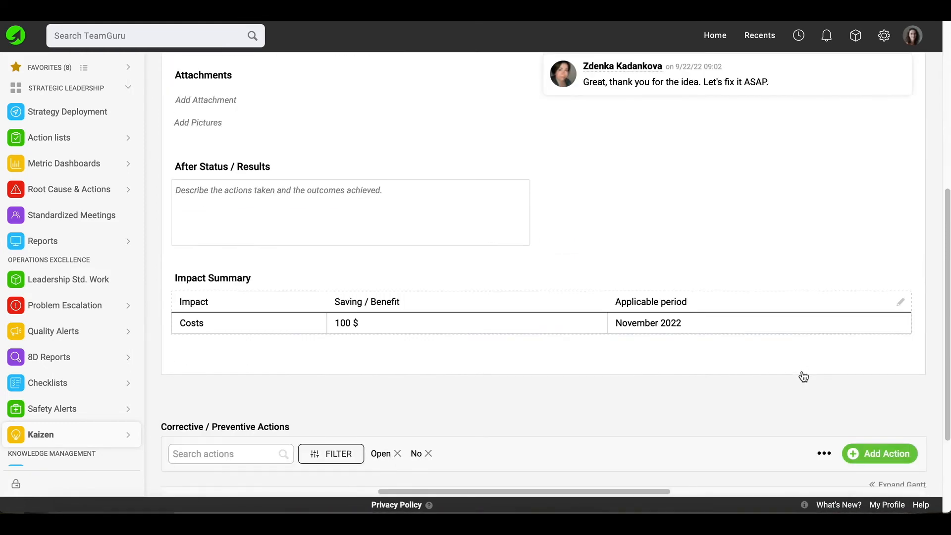
Step: Examine the new action form of the Corrective / Preventive Actions section and leave it, discarding the unsaved action
scroll(587, 414, down, 2)
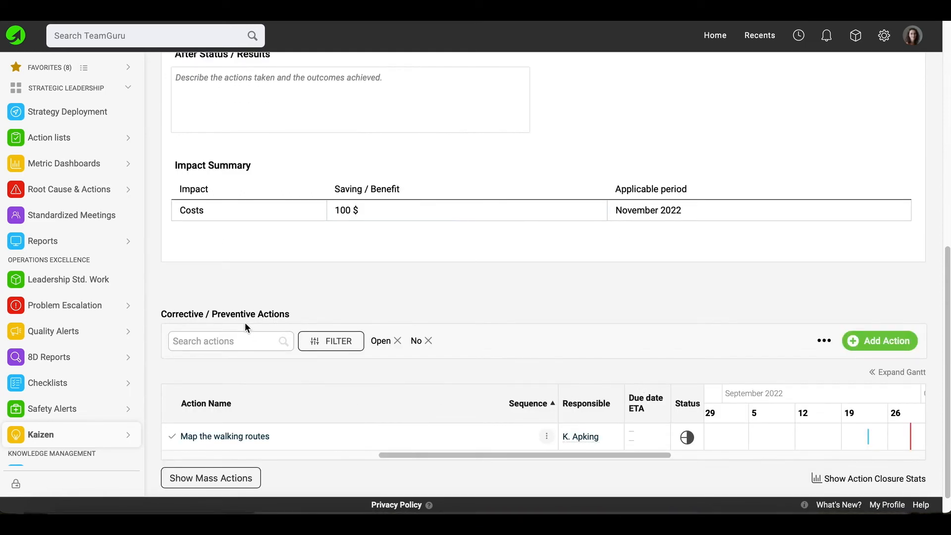
scroll(245, 322, down, 1)
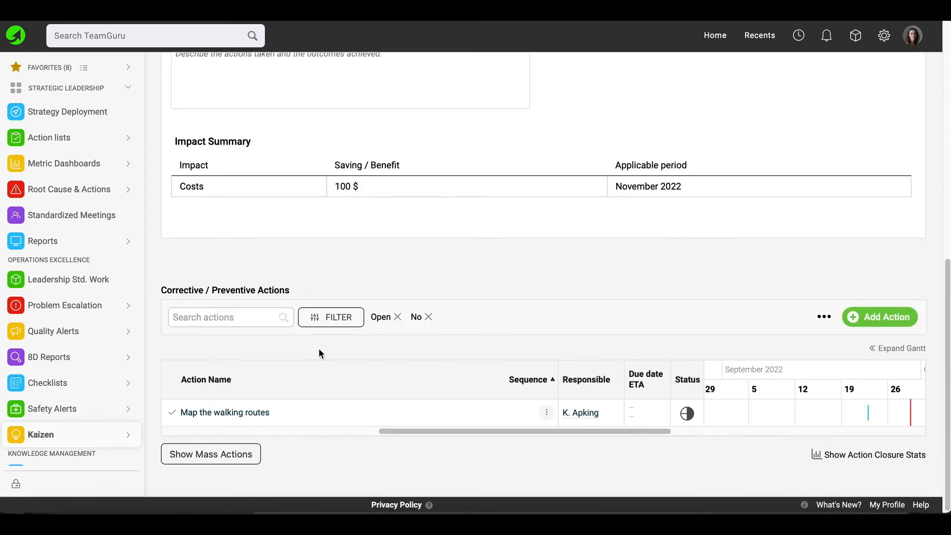
click(872, 317)
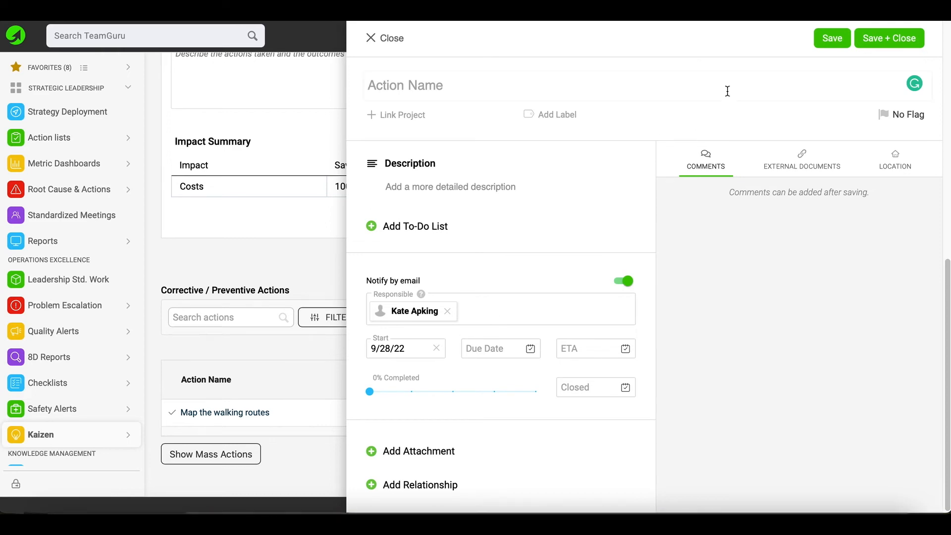
click(391, 39)
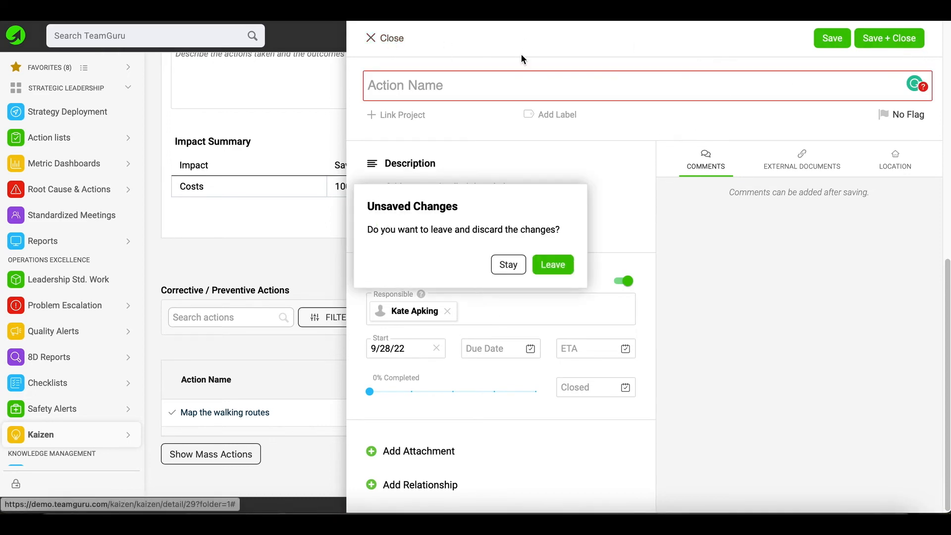
click(547, 261)
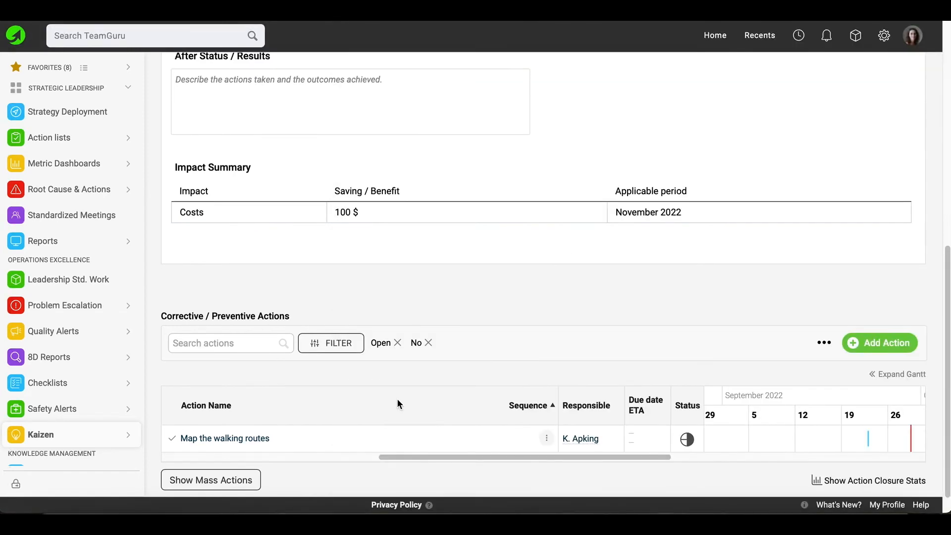
Step: Open the TGCA Kaizens list and expand the advanced filter to review its criteria and the listed Kaizens
scroll(399, 404, up, 9)
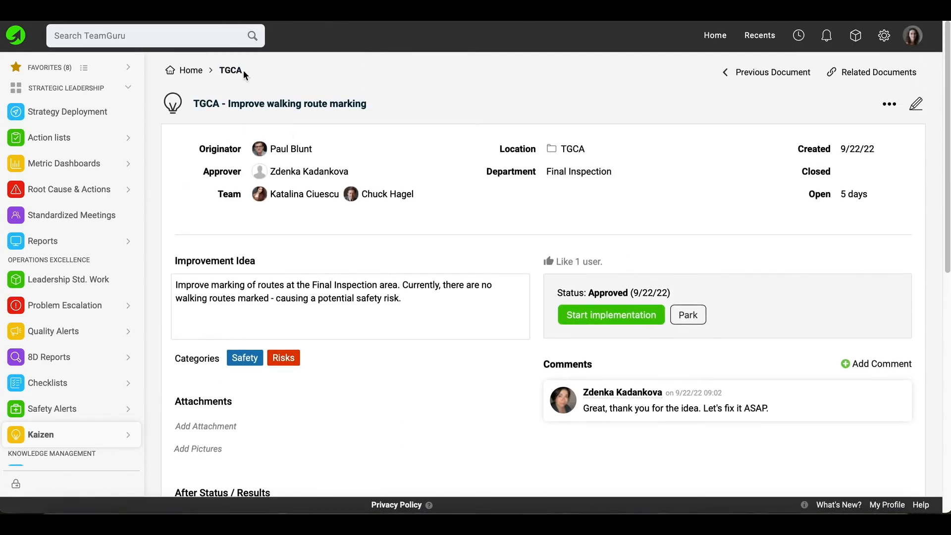
click(231, 70)
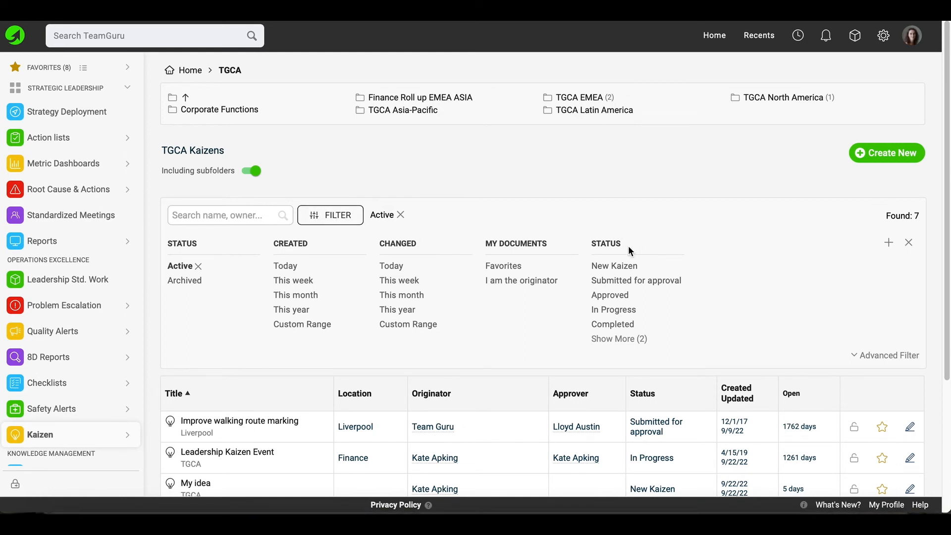
click(853, 358)
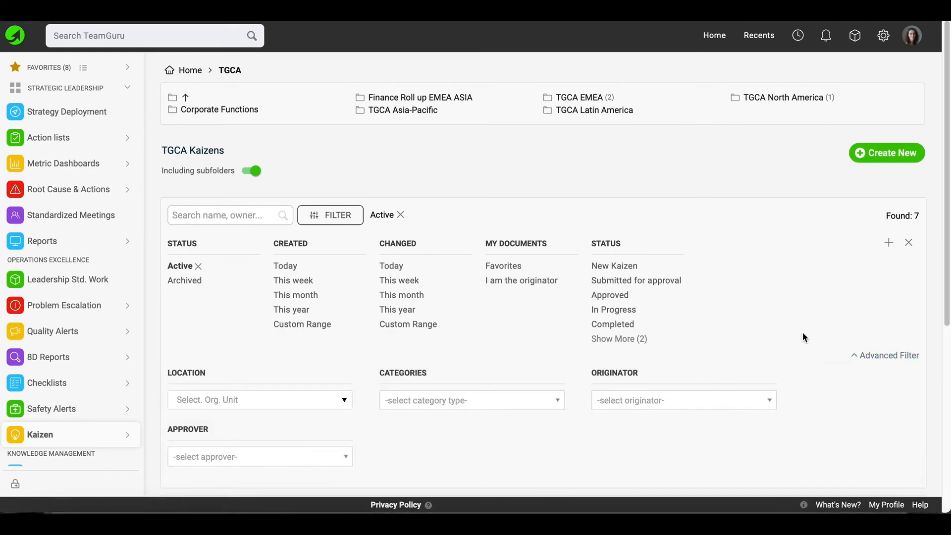
scroll(804, 337, down, 3)
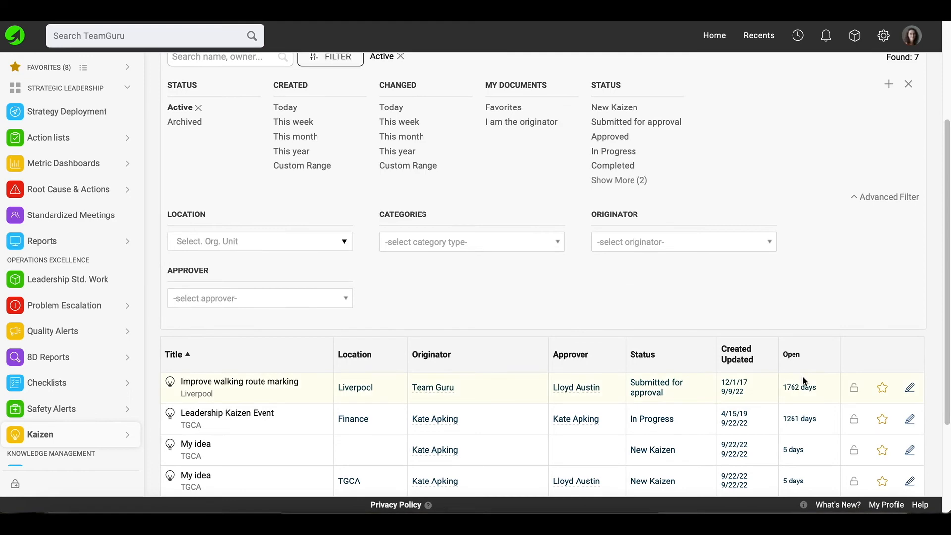
scroll(802, 376, up, 3)
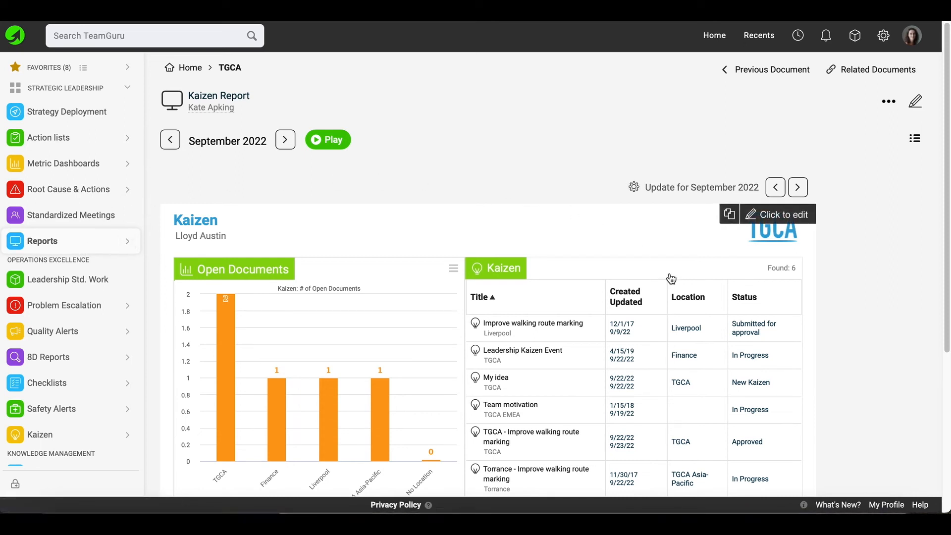
Step: Open the September 2022 update of the Kaizen Report for editing and review the widget types that can be added
click(322, 241)
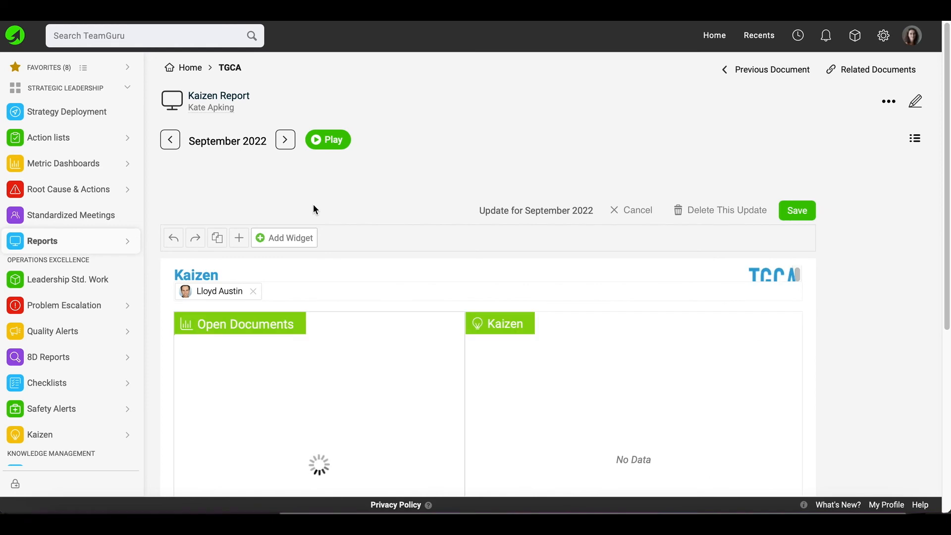
click(281, 241)
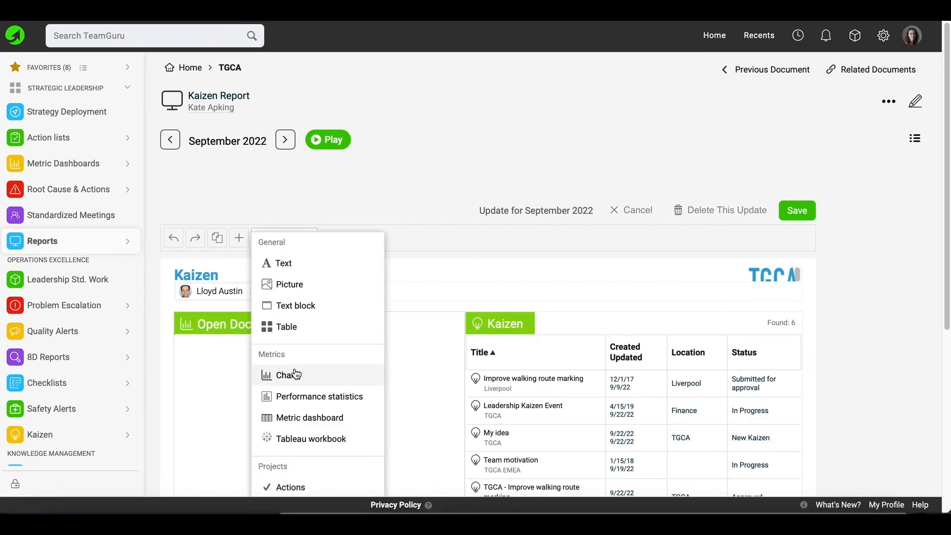
scroll(297, 375, down, 2)
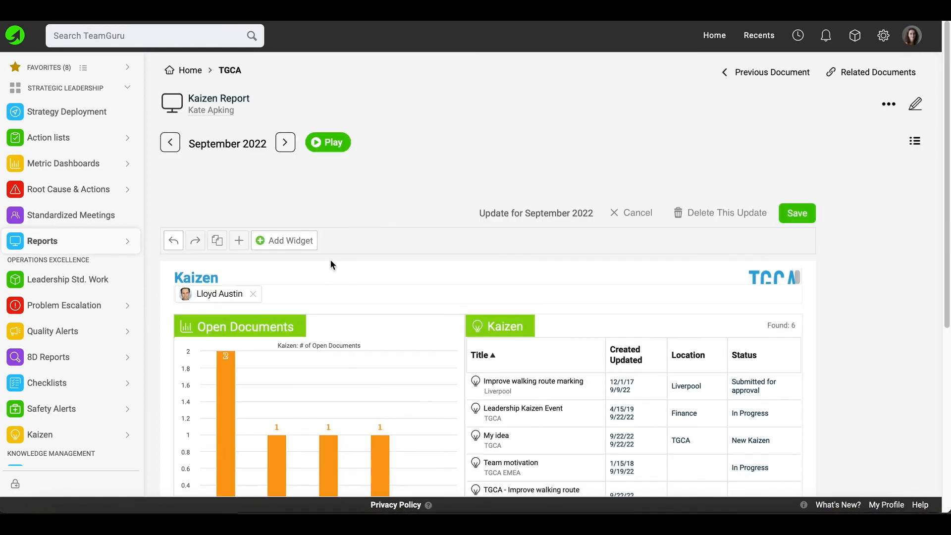
Step: Review the Open Documents chart's data source and metric options, selecting Kaizen Statistics as the source and confirming the data series
click(370, 323)
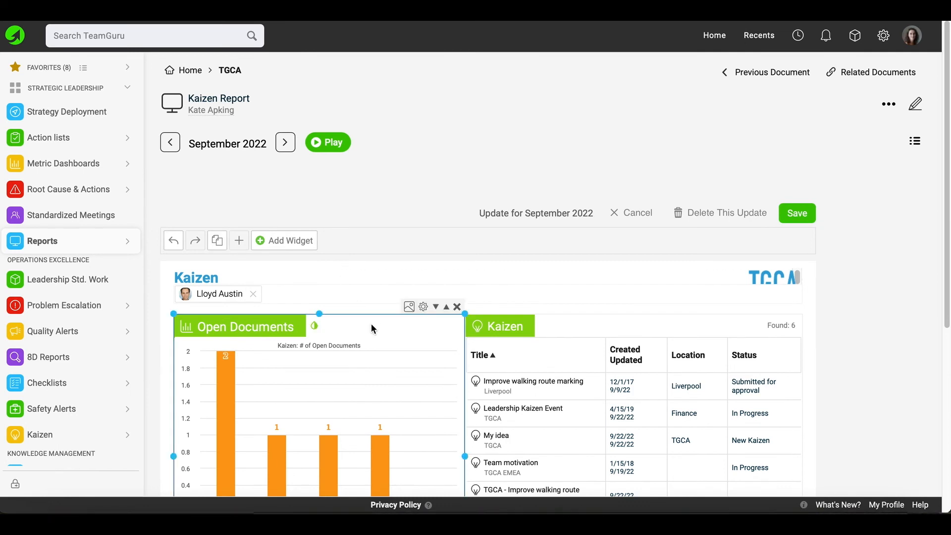
click(424, 308)
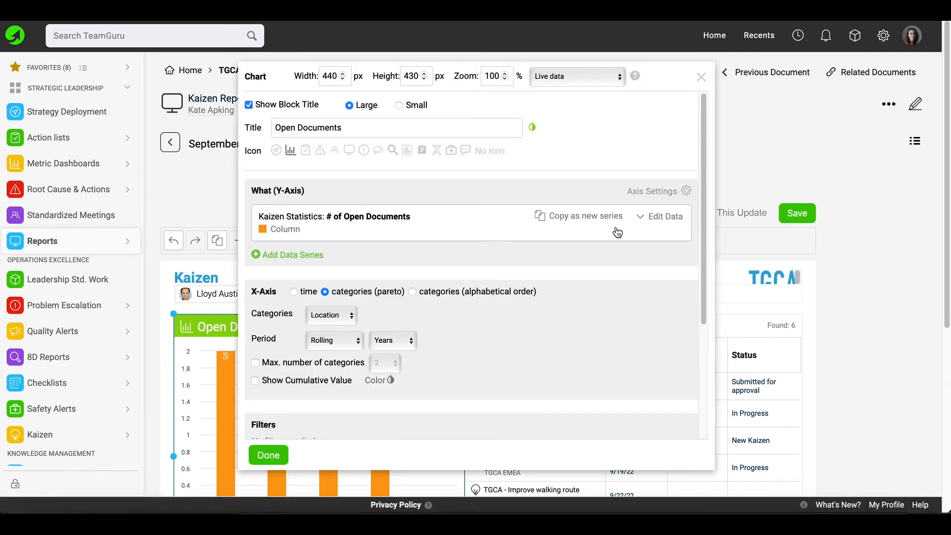
click(664, 217)
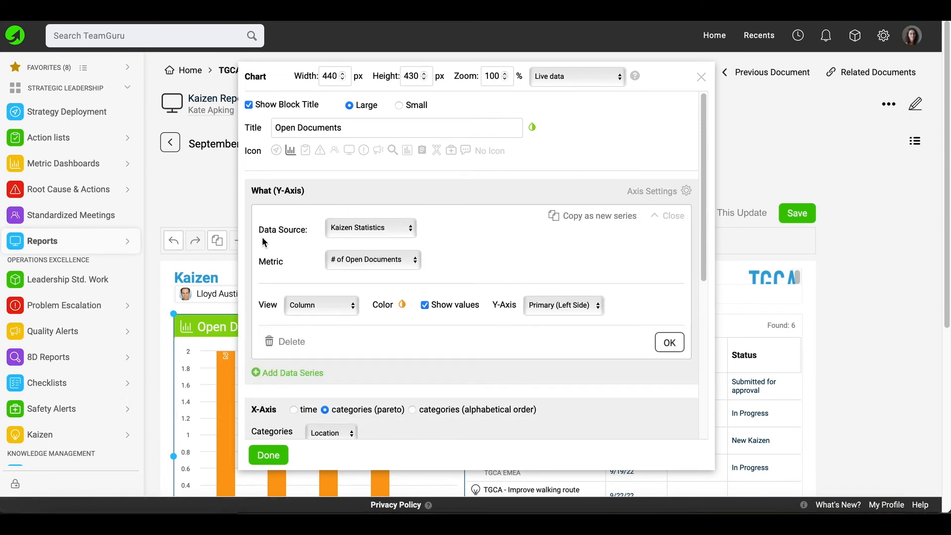
click(367, 230)
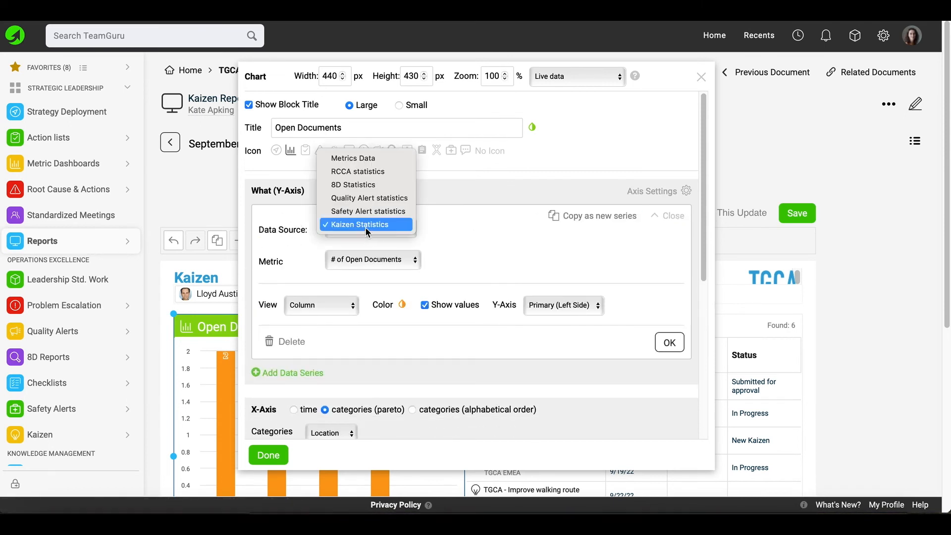
click(364, 224)
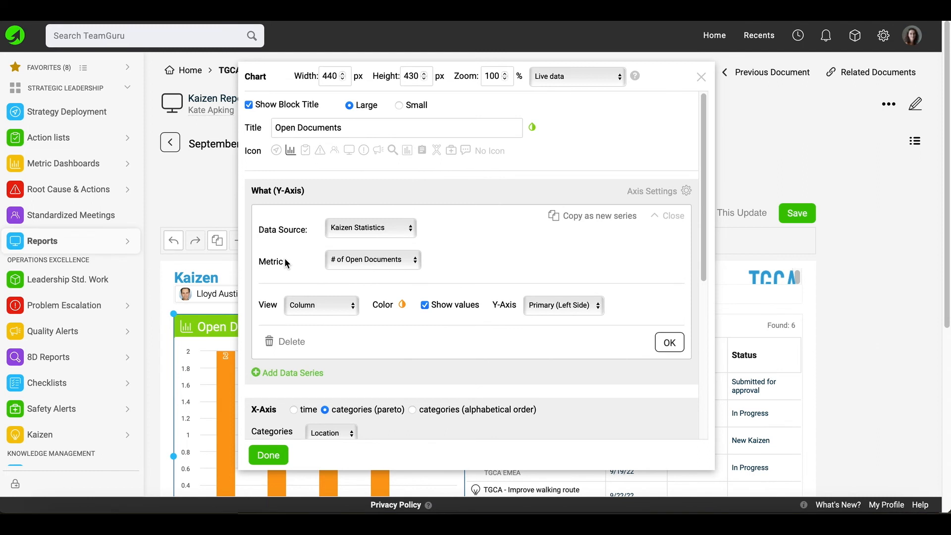
click(387, 261)
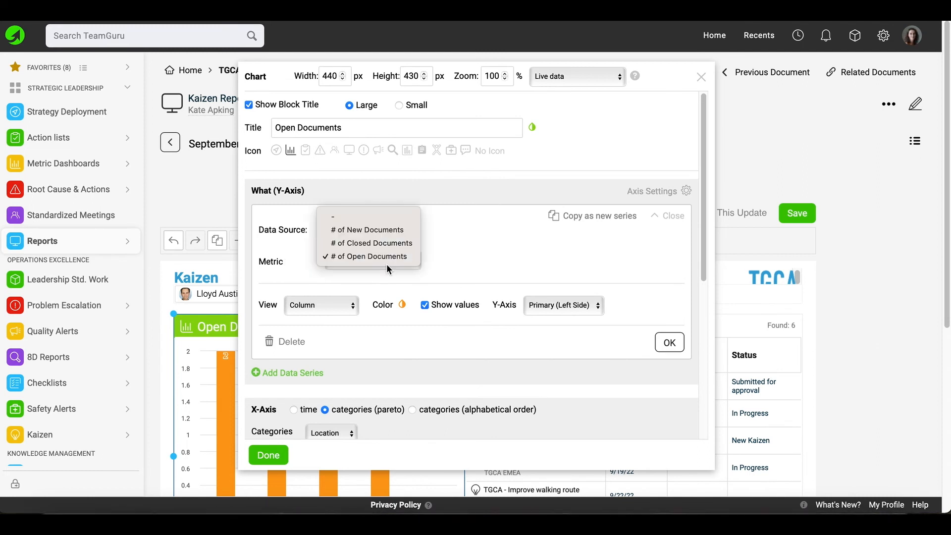
click(496, 276)
click(669, 342)
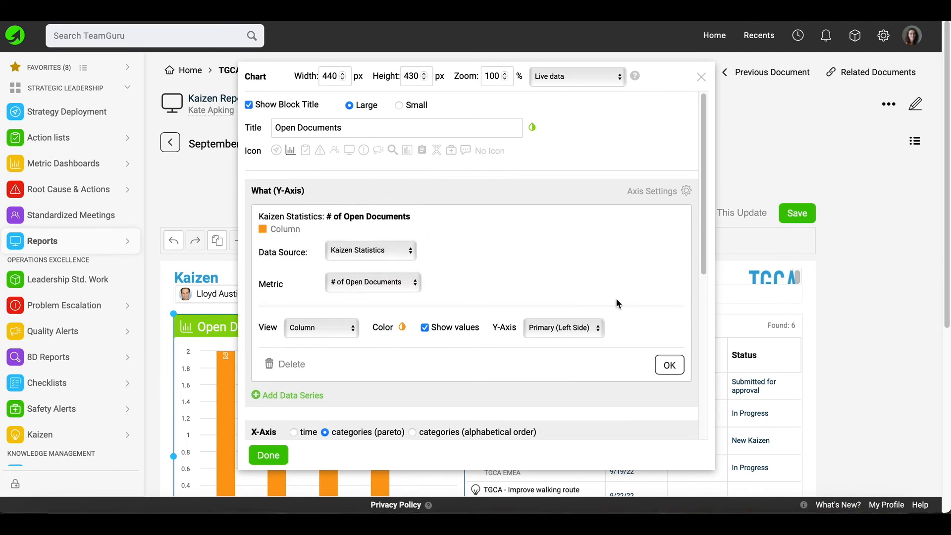
Step: Review the Open Documents chart's X-axis category options and the criteria offered for a new filter, and apply the chart settings
scroll(522, 293, down, 3)
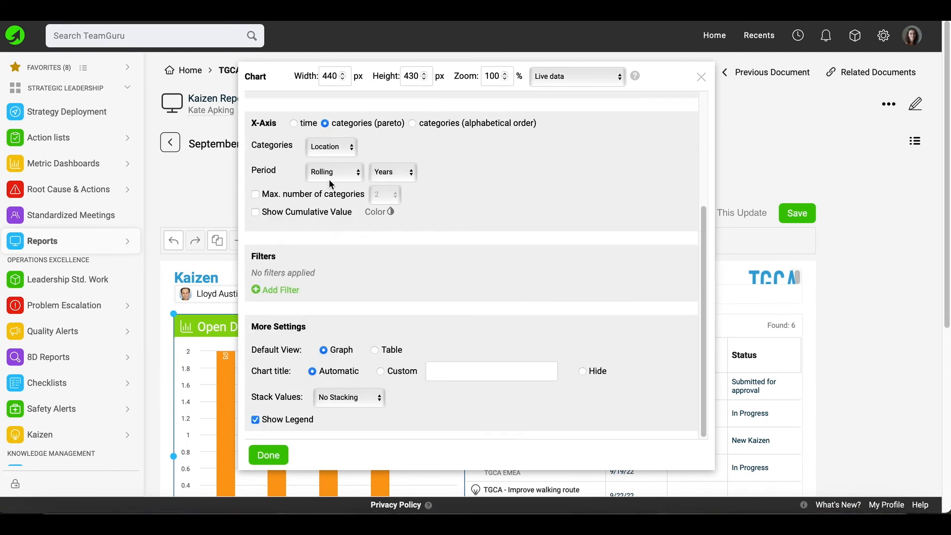
click(332, 150)
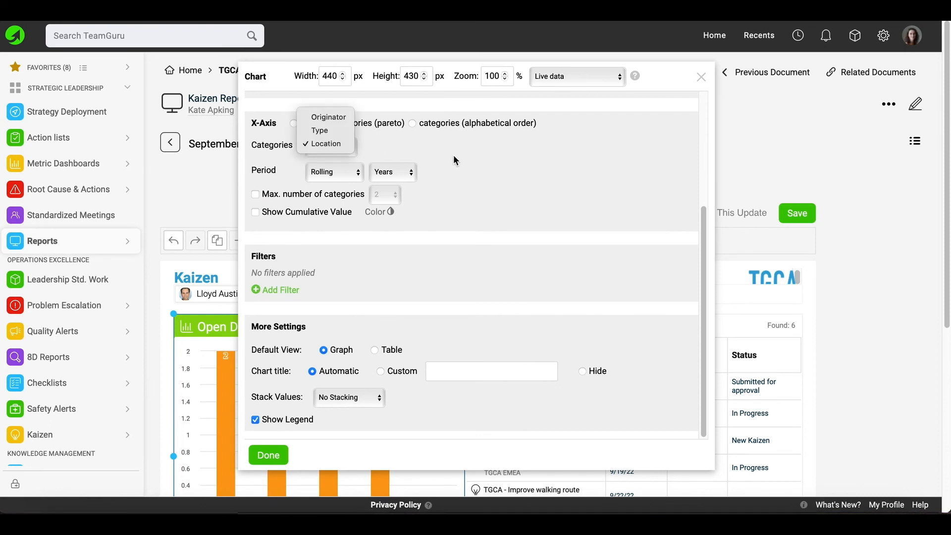
click(457, 181)
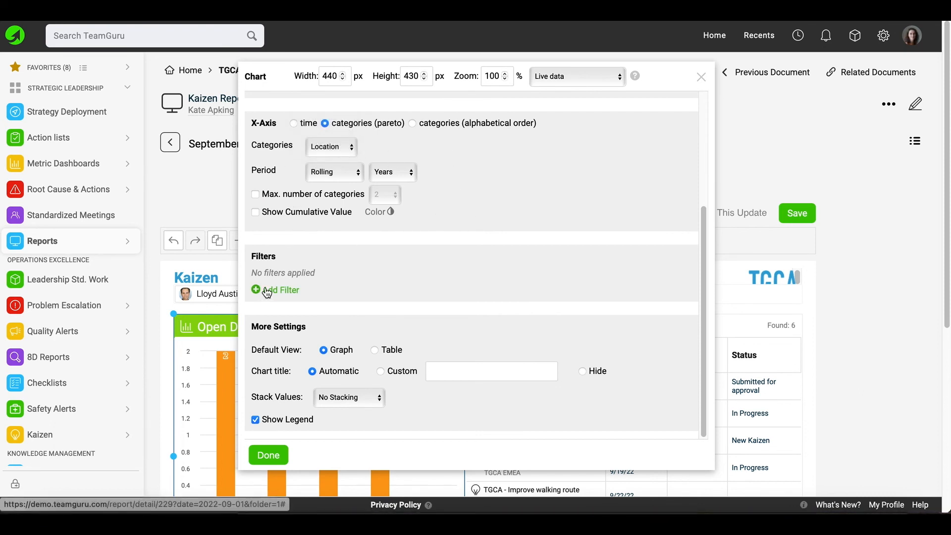
click(268, 290)
click(298, 281)
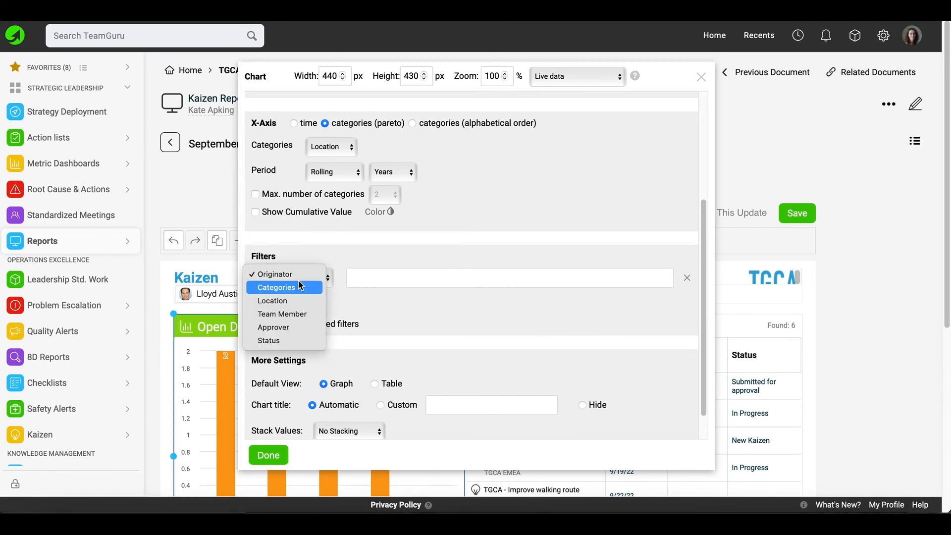
click(276, 454)
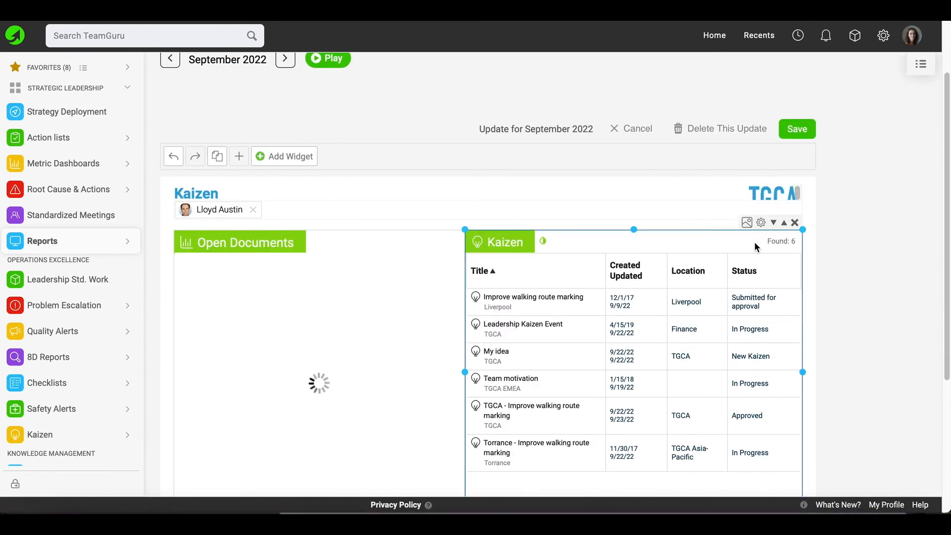
Step: Examine the settings of the report's Kaizen documents list widget, including its module, org. unit, columns and filter options
click(761, 223)
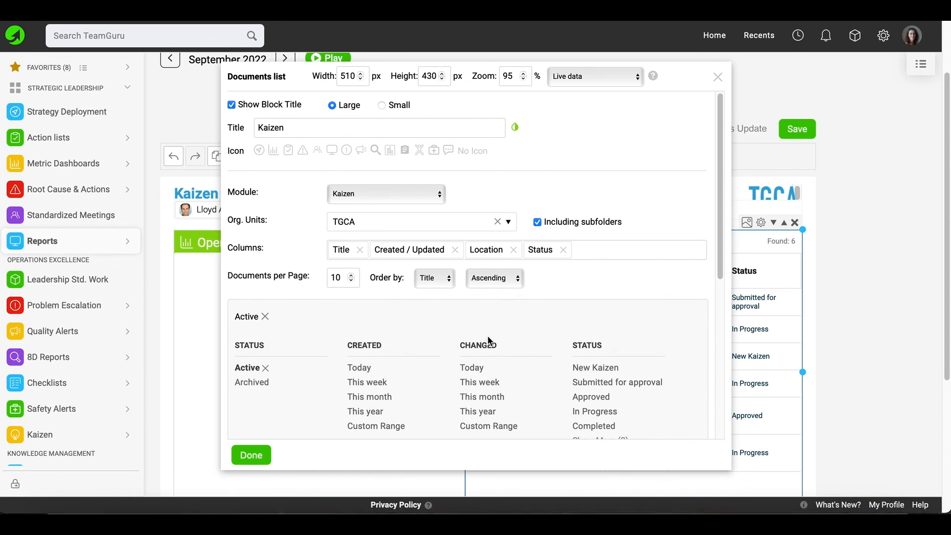
scroll(487, 340, down, 2)
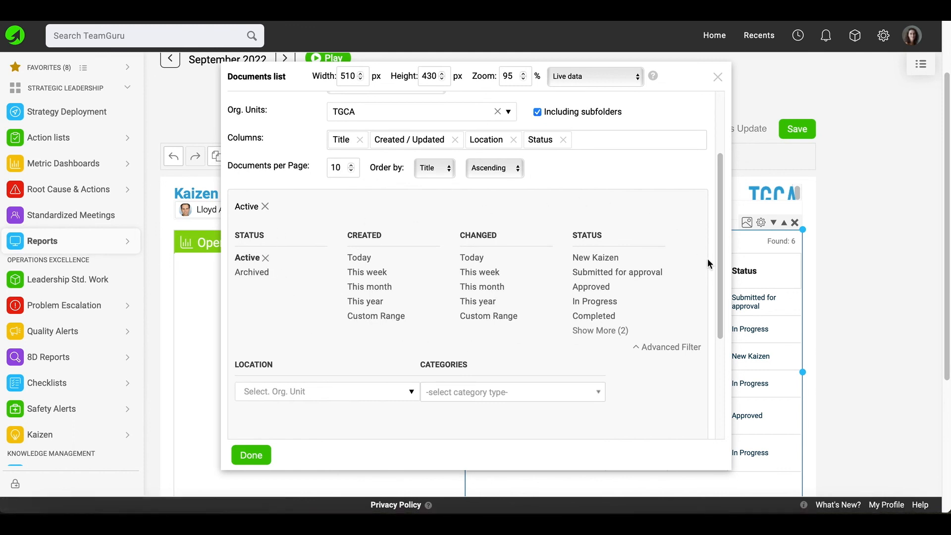